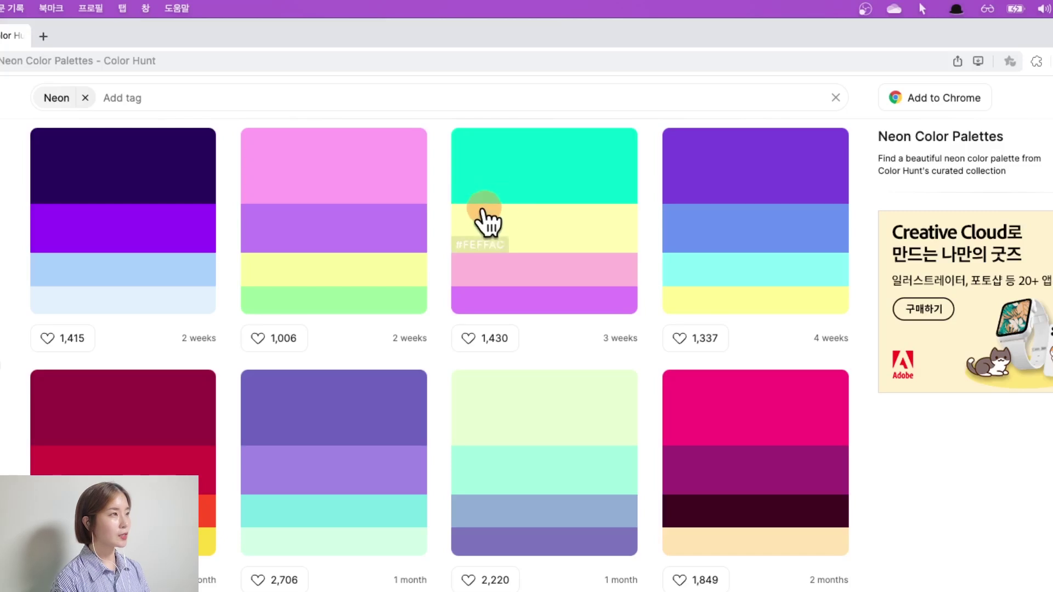
Copy the pale yellow hex code #FEFFAC from the Color Hunt Neon palette
left_click(484, 197)
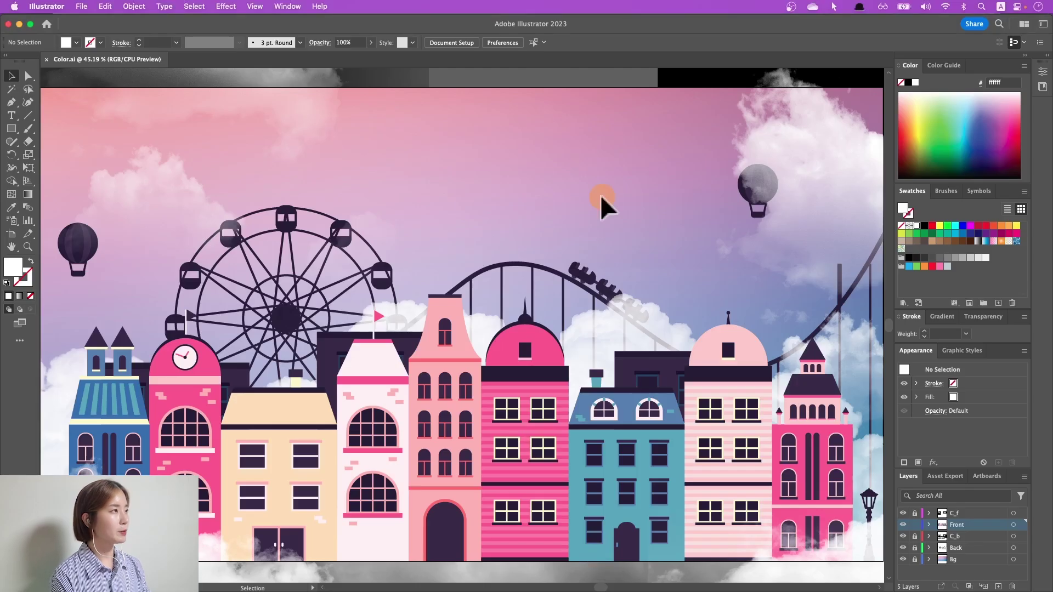
left_click(540, 411)
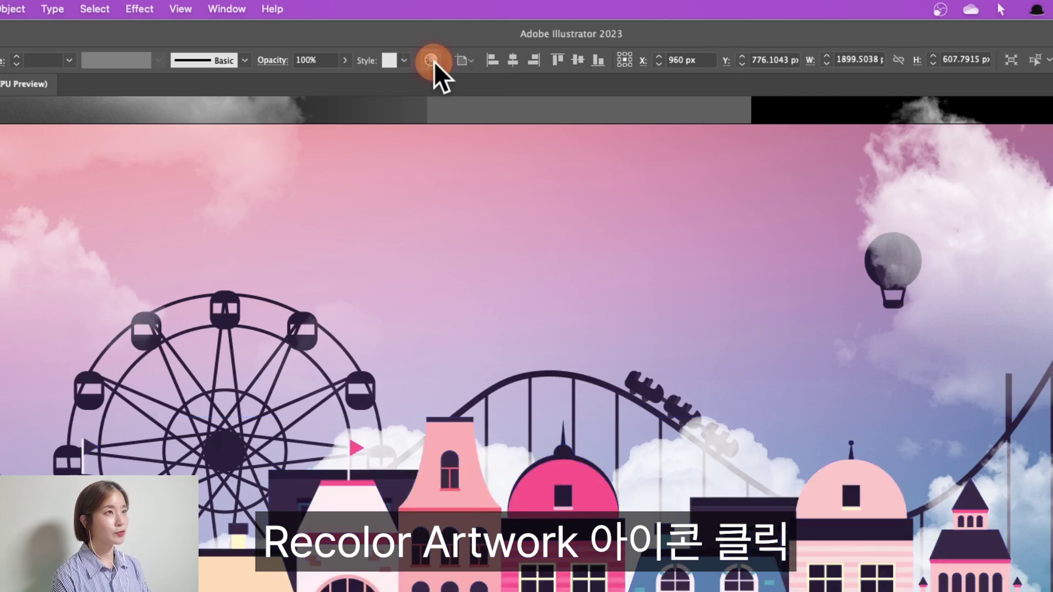
left_click(433, 60)
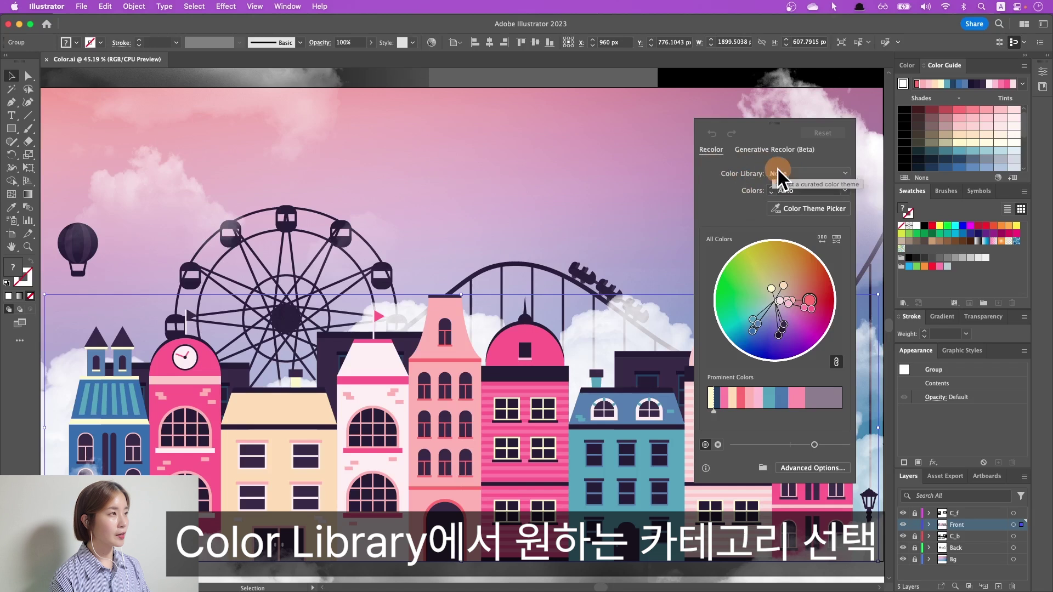
left_click(799, 174)
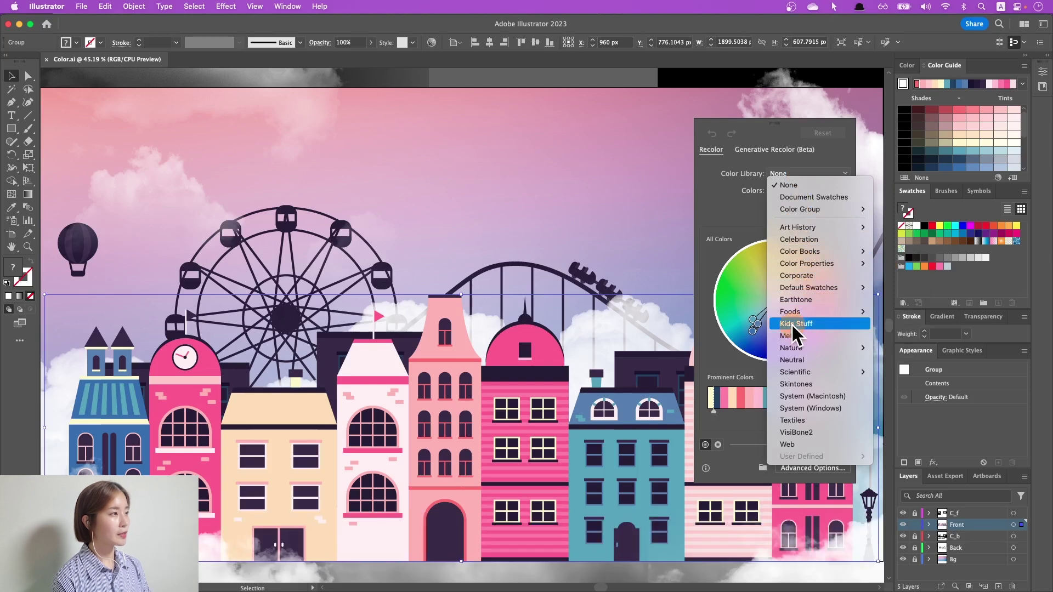
left_click(824, 323)
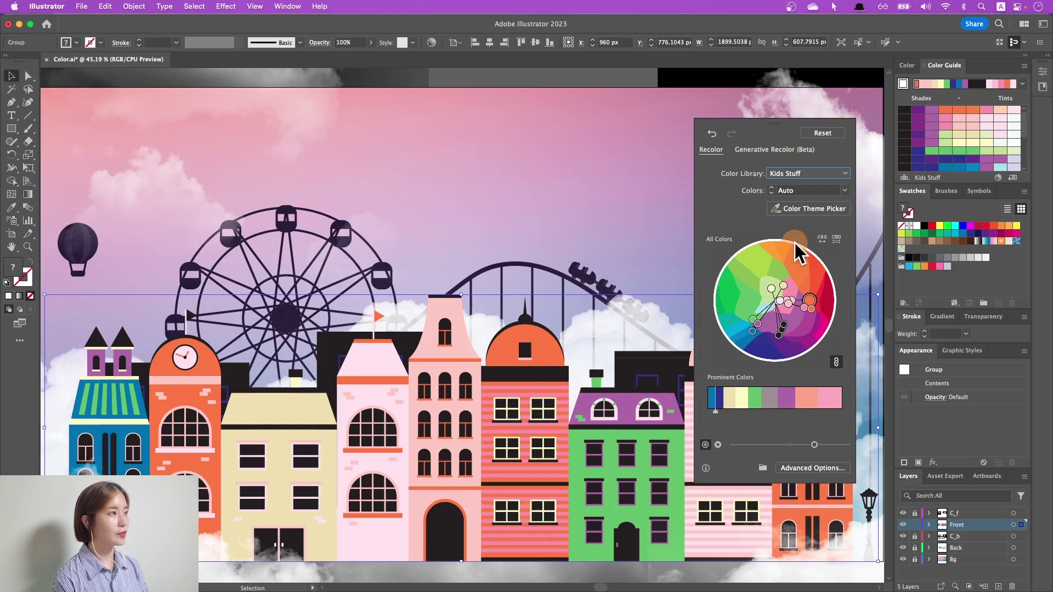
left_click(825, 173)
mouse_move(815, 311)
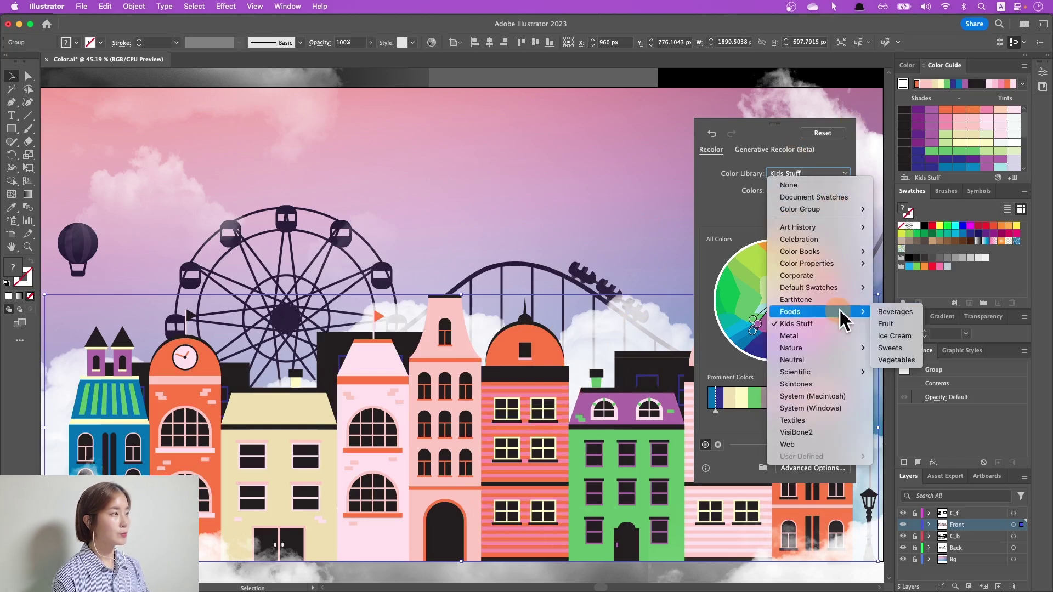
left_click(907, 336)
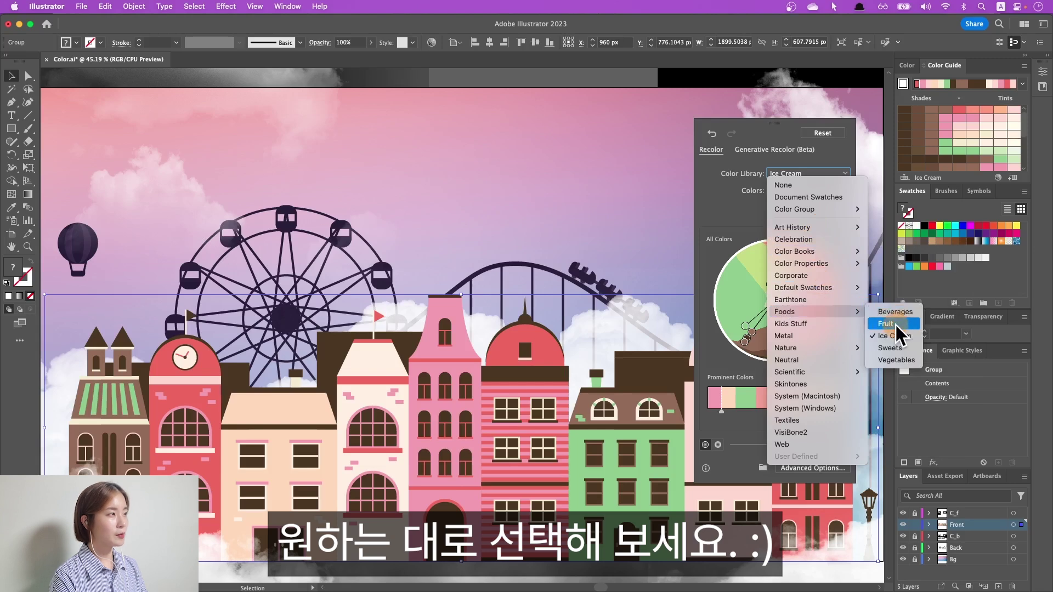
left_click(900, 325)
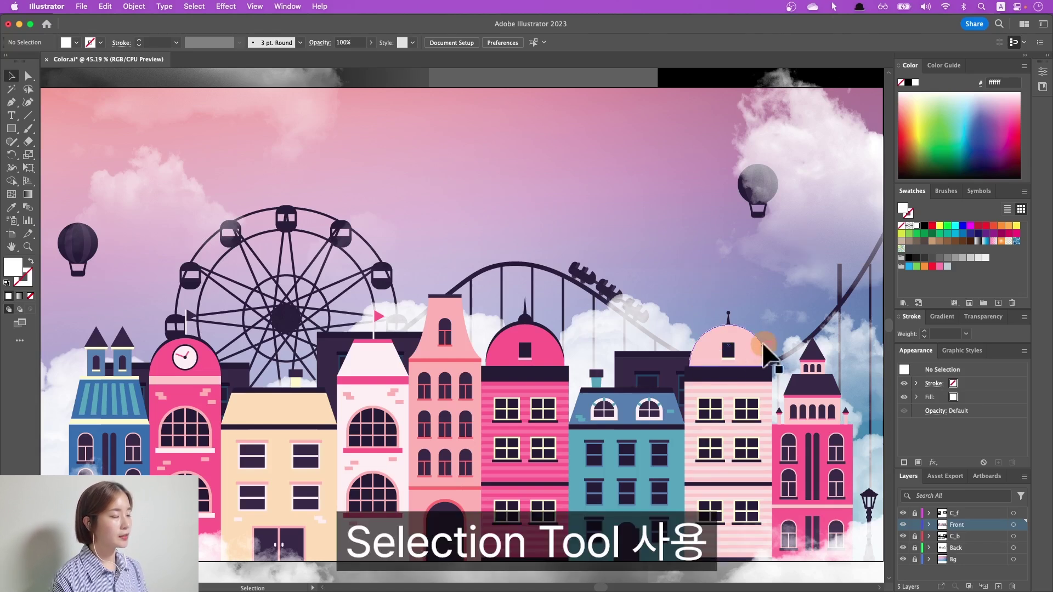
Select the pale pink dome roof, nudge it up, and set its pink as the Color Guide base colour
left_click(709, 357)
left_click_drag(711, 354, 746, 350)
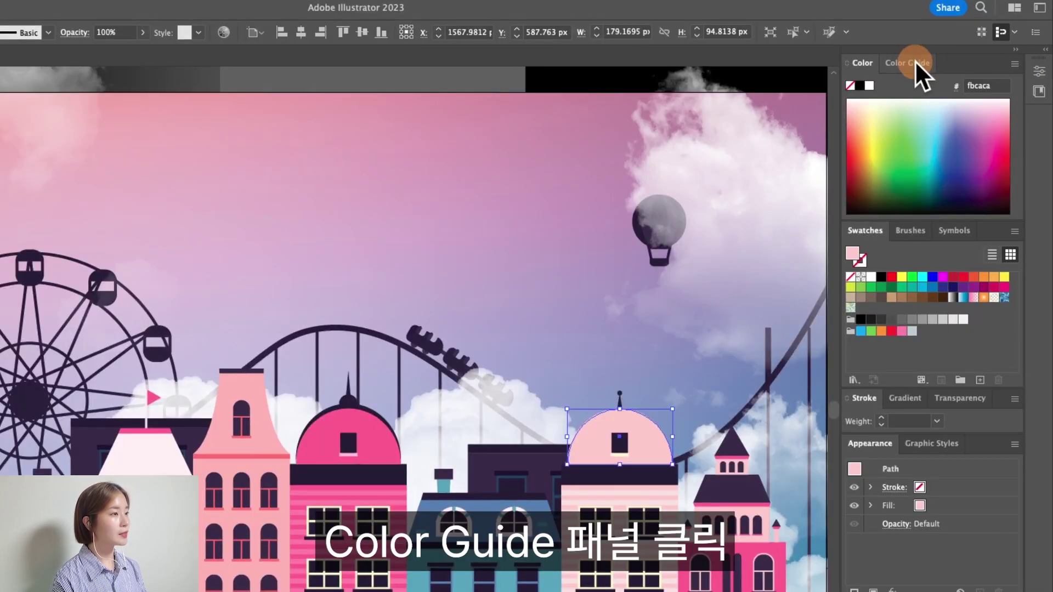
left_click(946, 64)
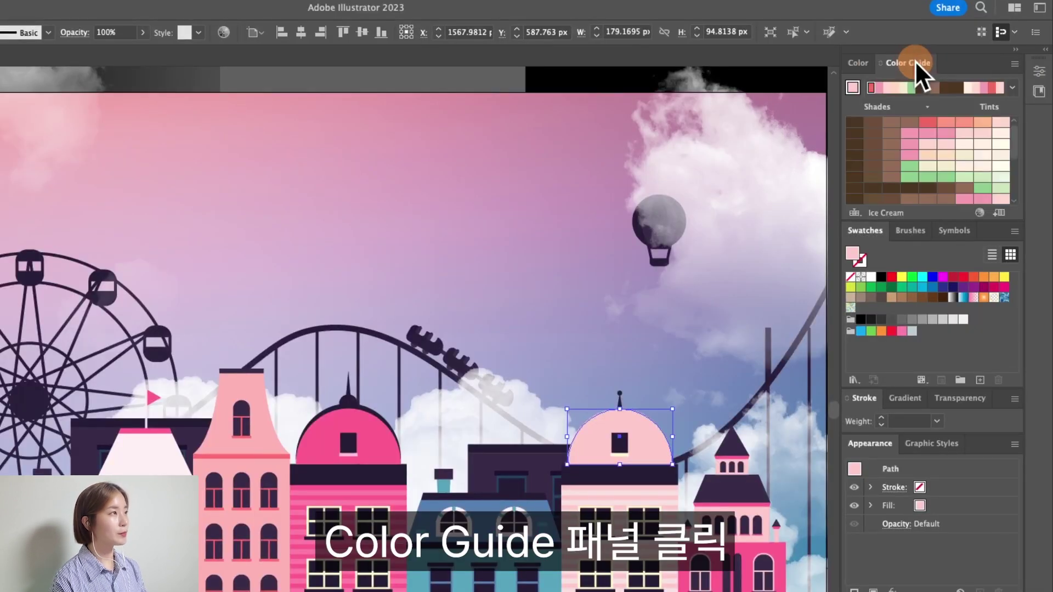
left_click(853, 88)
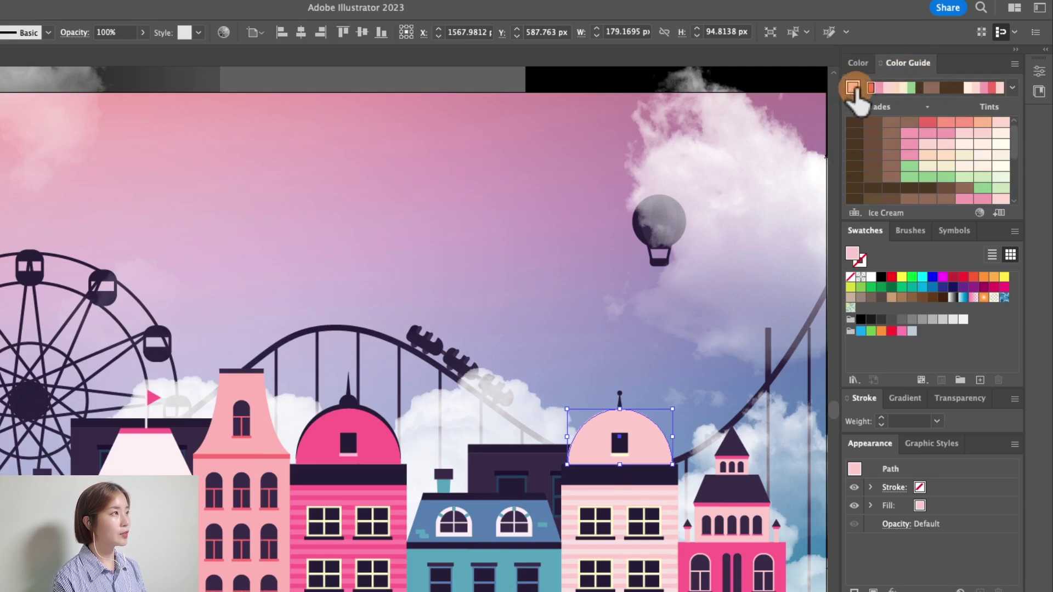
left_click(852, 88)
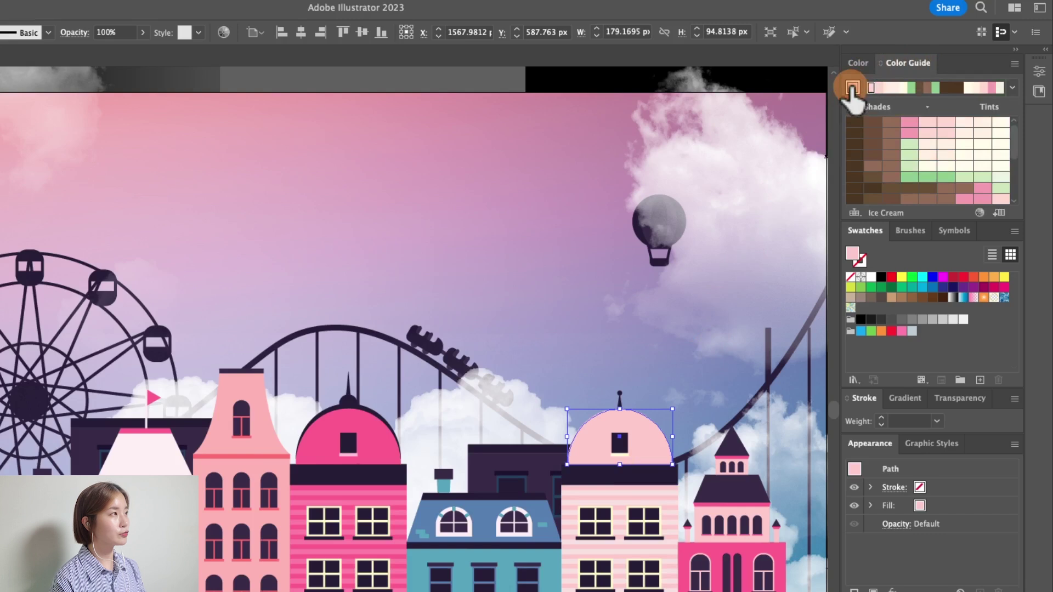
Apply the High Contrast 1 harmony rule and fill the dome with a salmon tint
left_click(1012, 87)
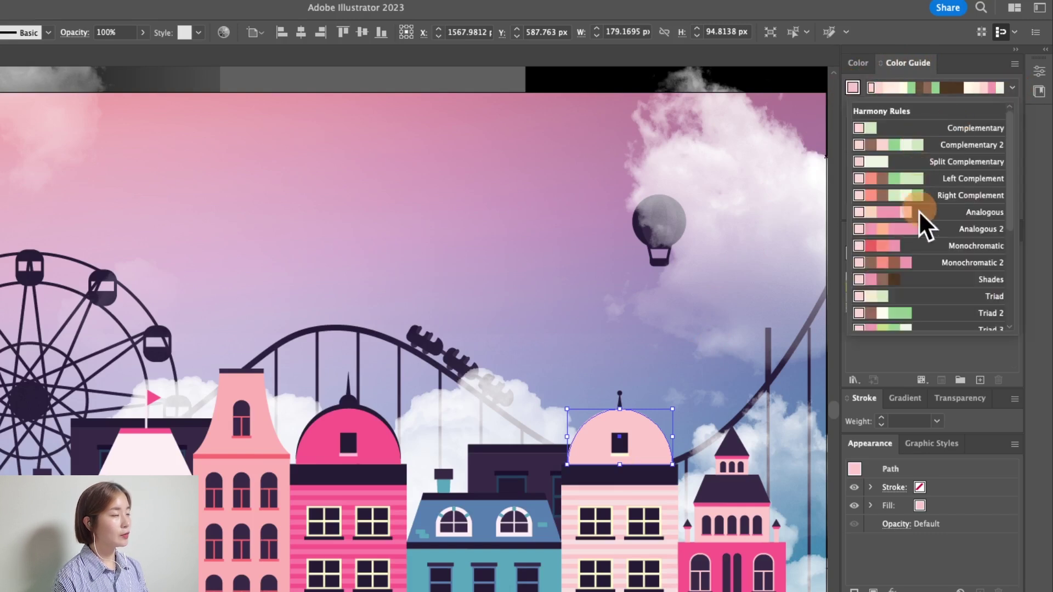
scroll(917, 248, "down", 5)
scroll(917, 248, "up", 3)
scroll(917, 248, "up", 2)
scroll(917, 248, "down", 5)
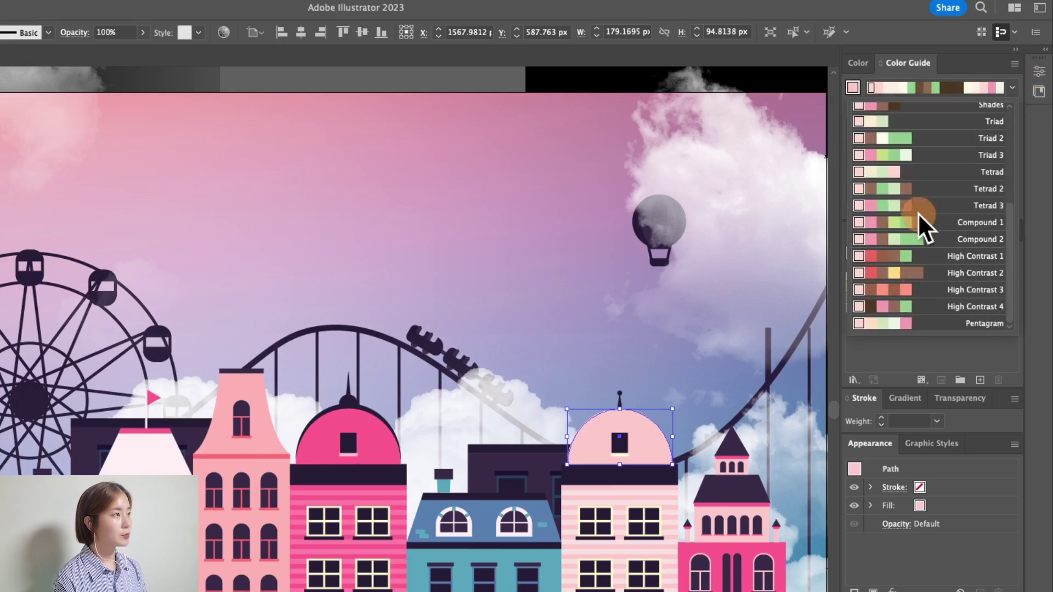
left_click(927, 256)
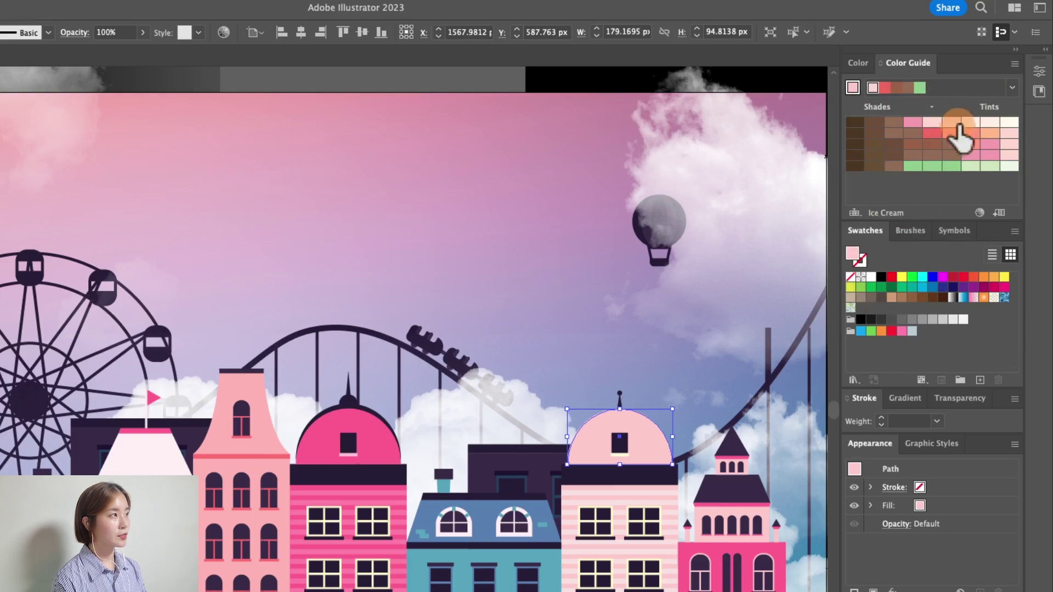
left_click(932, 133)
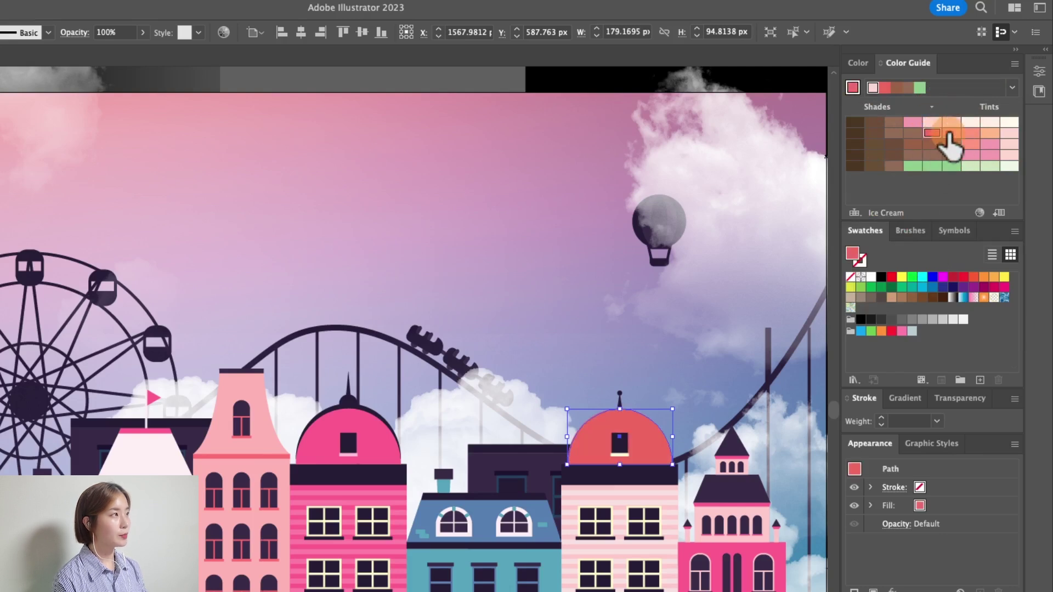
left_click(950, 133)
left_click(971, 134)
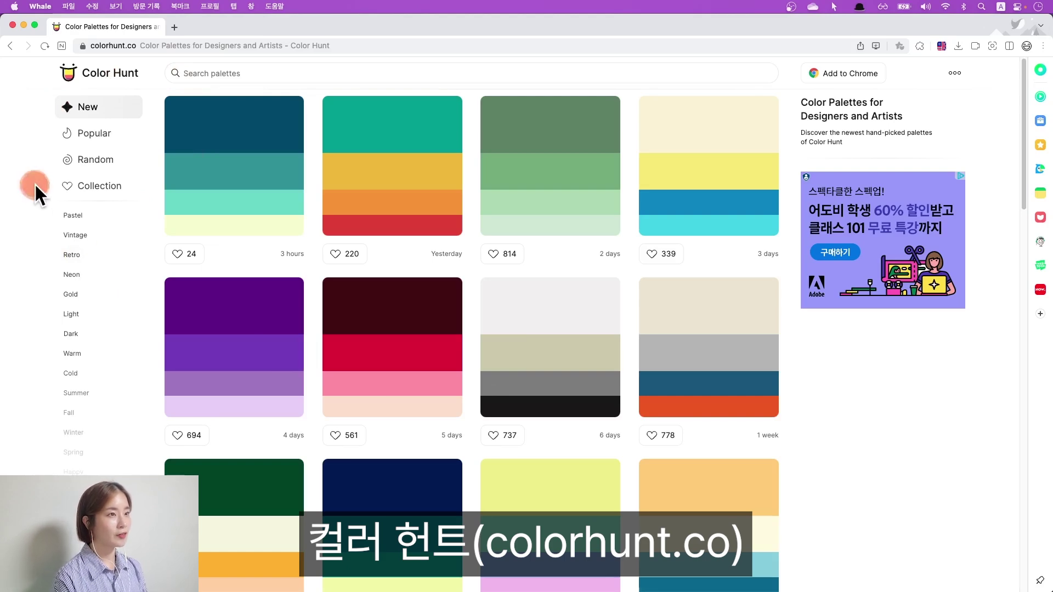
Browse Color Hunt's Neon palettes and copy the teal hex code #45FFCA
scroll(307, 384, "down", 10)
scroll(306, 384, "down", 10)
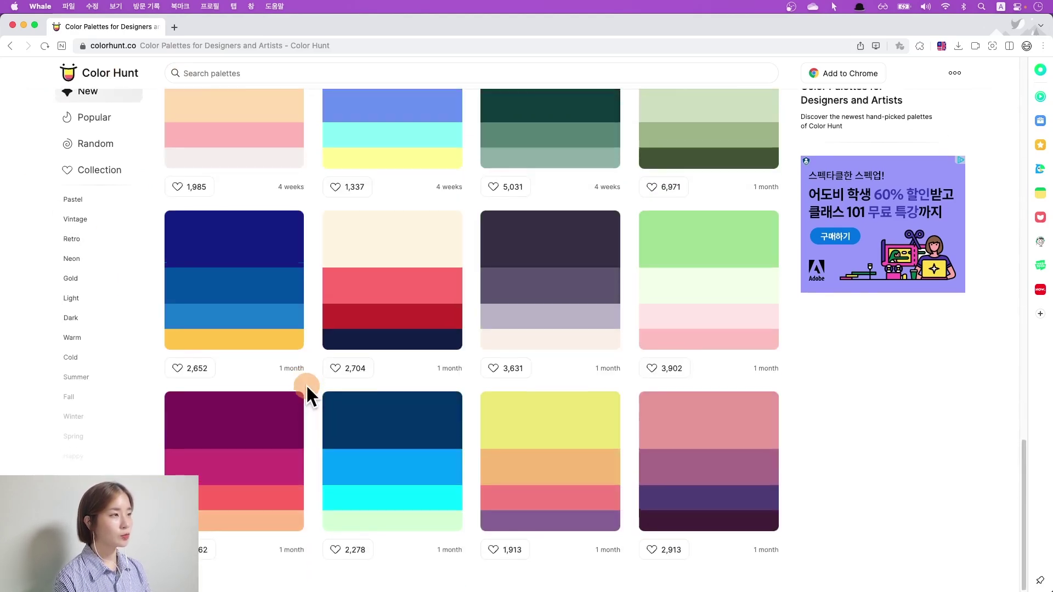
scroll(306, 384, "down", 5)
scroll(325, 299, "down", 4)
scroll(324, 298, "down", 5)
left_click(81, 256)
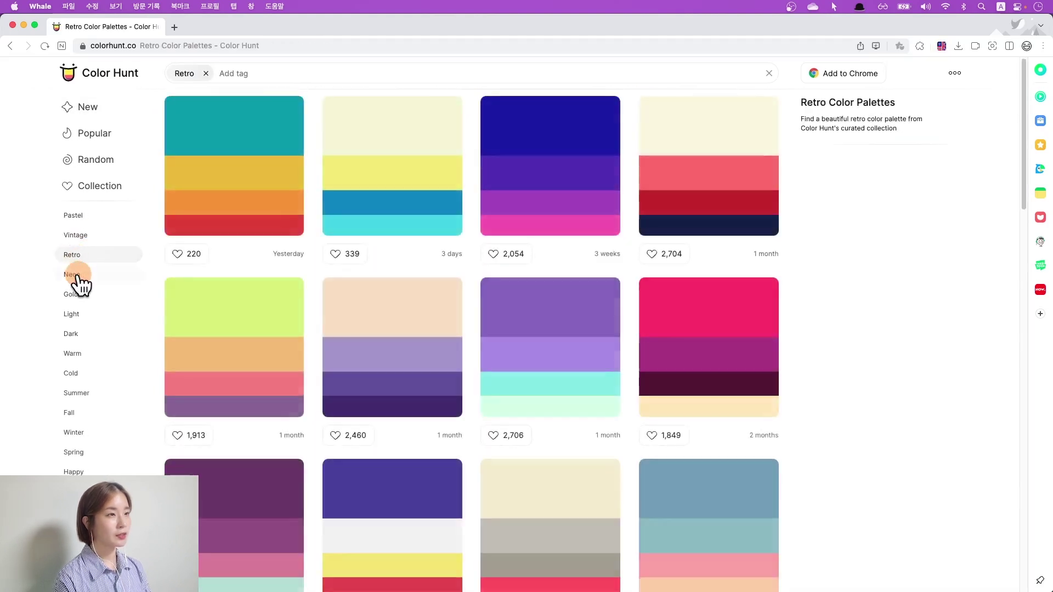
left_click(77, 275)
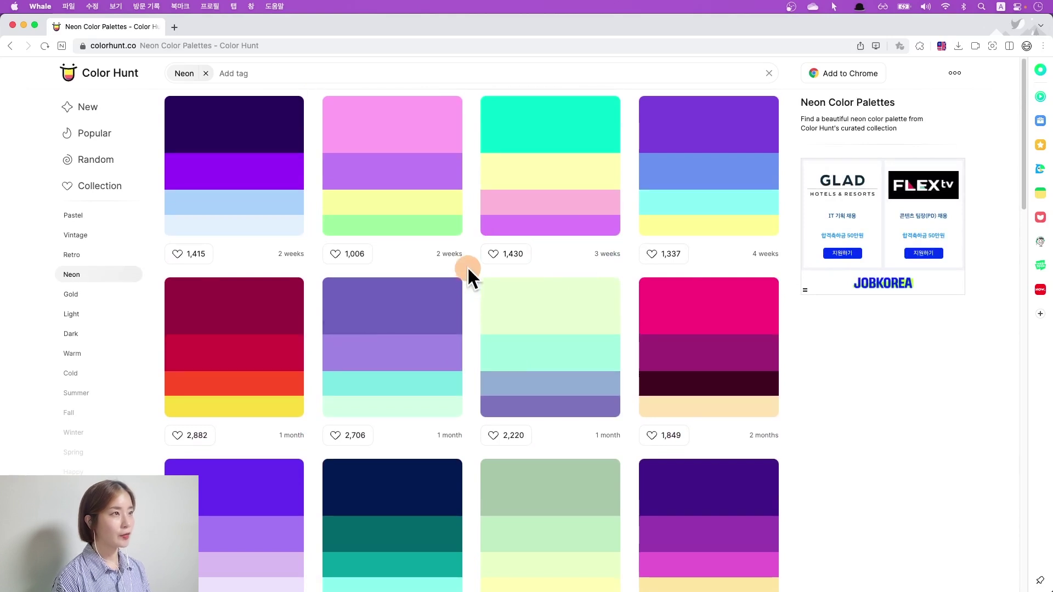
mouse_move(502, 189)
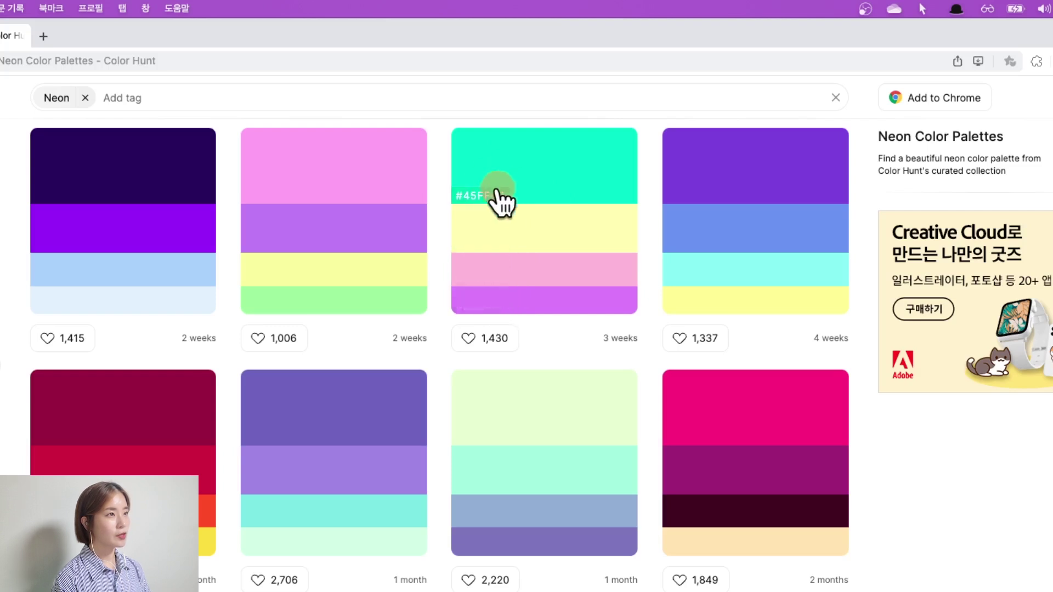
left_click(488, 200)
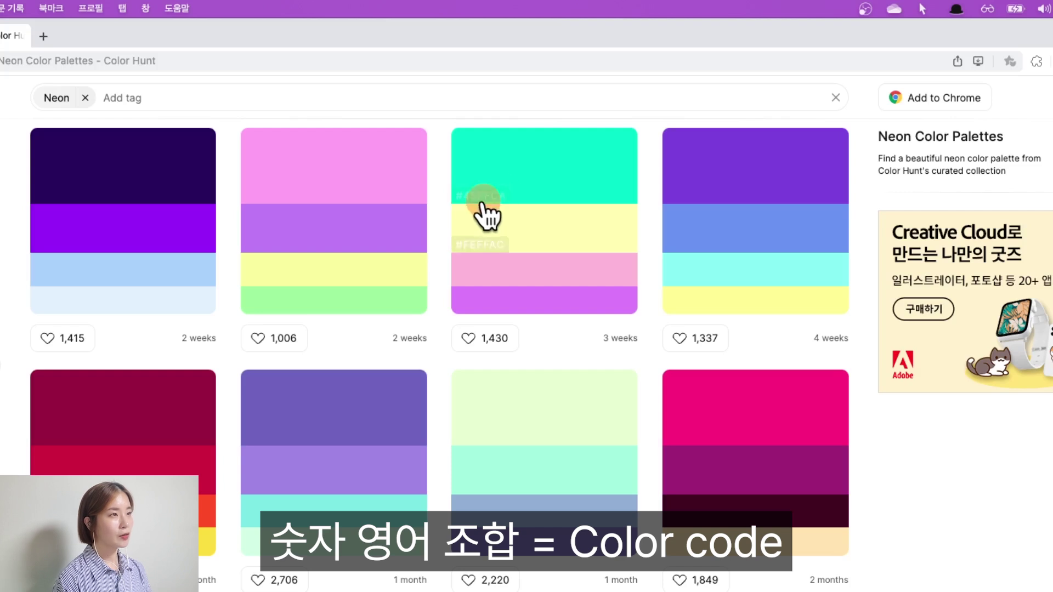
left_click(485, 198)
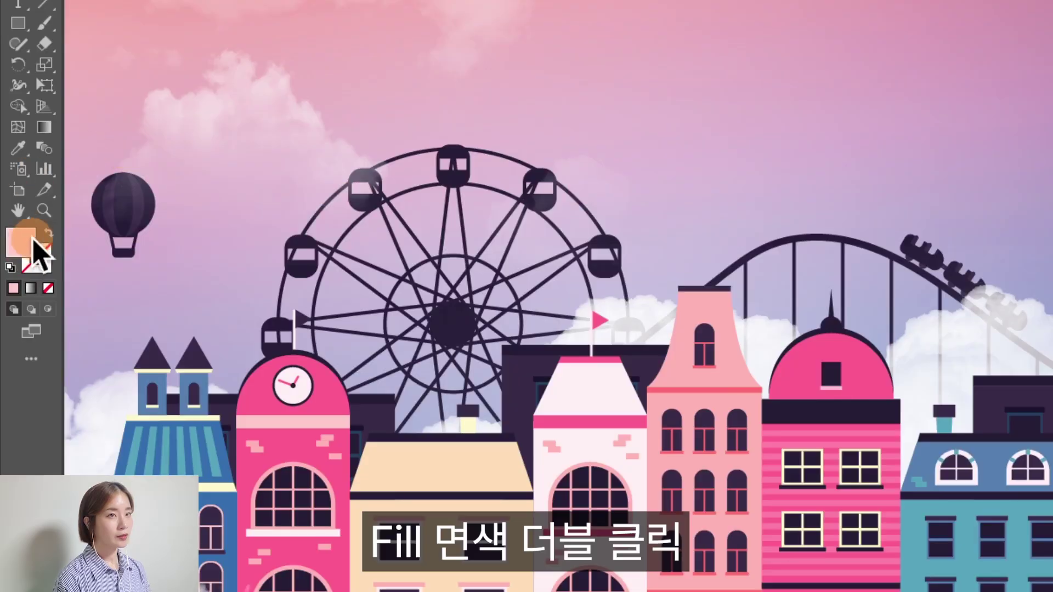
Fill the selected dome with teal 45FFCA via the Color Picker
double_click(21, 247)
type("45FFCA")
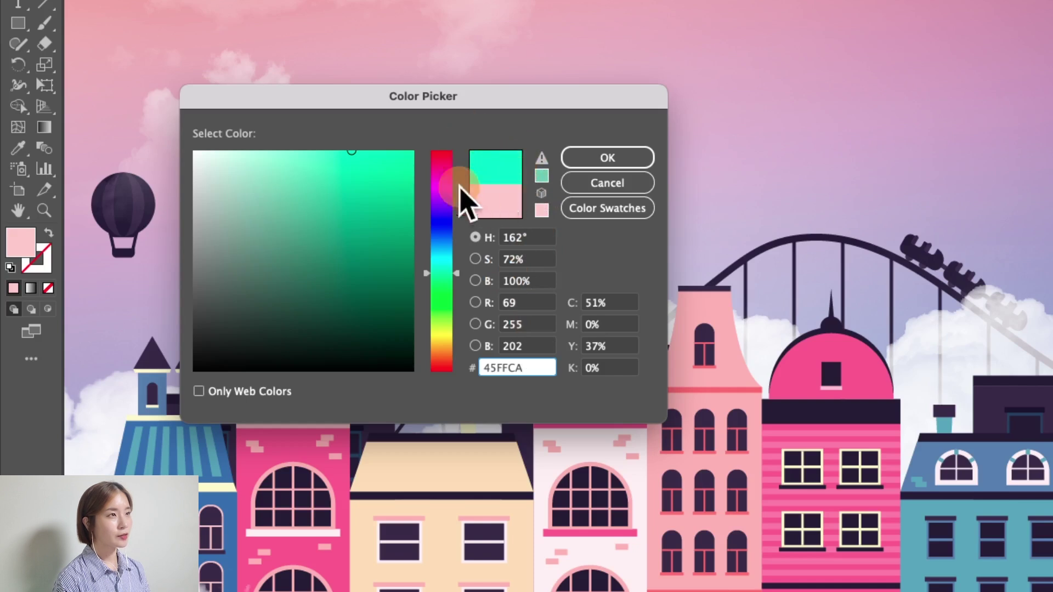
left_click(494, 181)
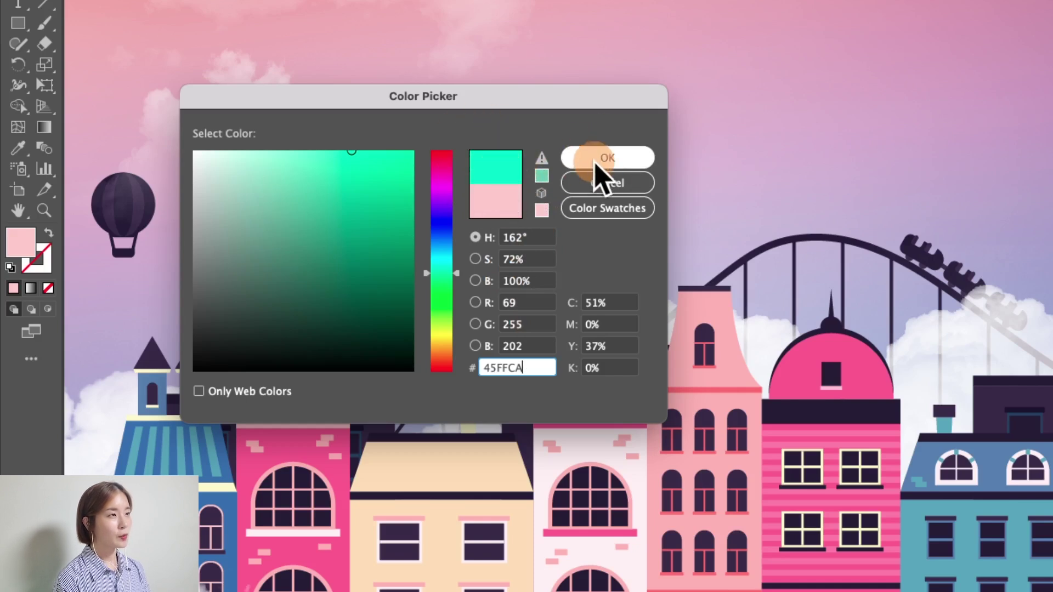
left_click(594, 157)
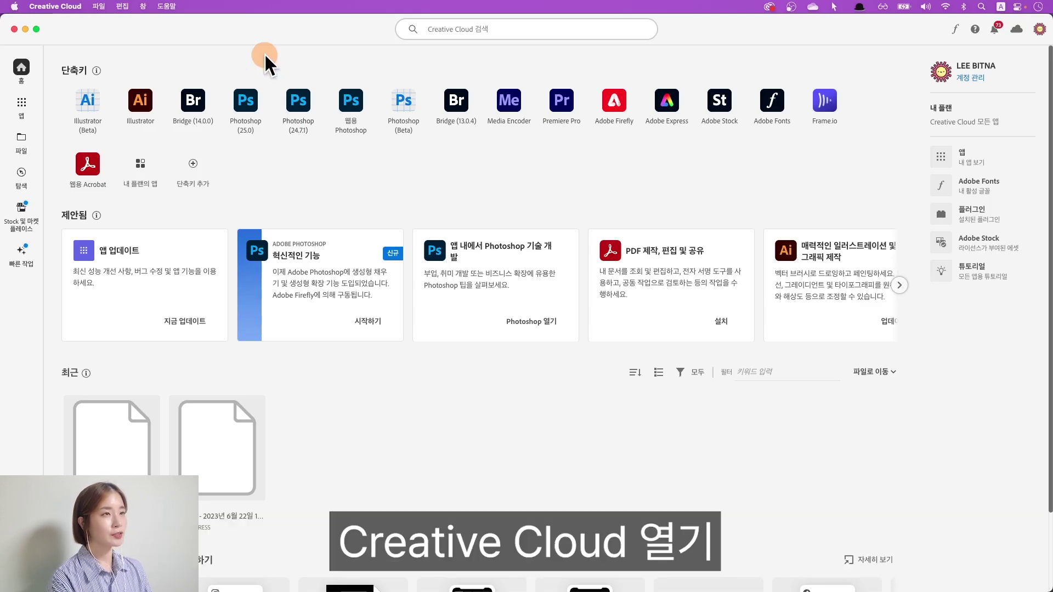
Launch Illustrator (Beta) from Creative Cloud's Beta apps list
left_click(23, 110)
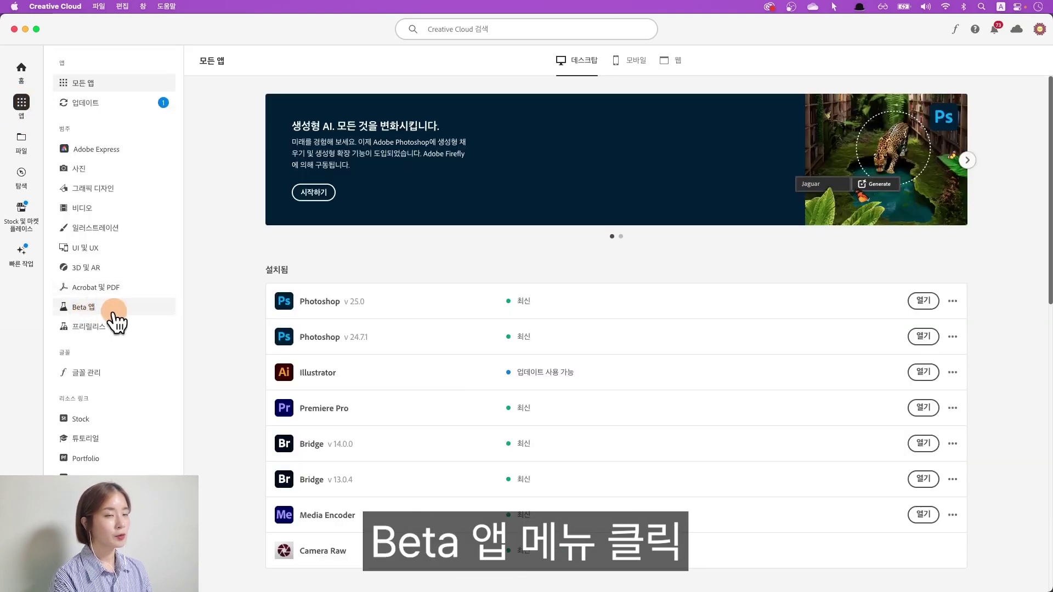
left_click(104, 309)
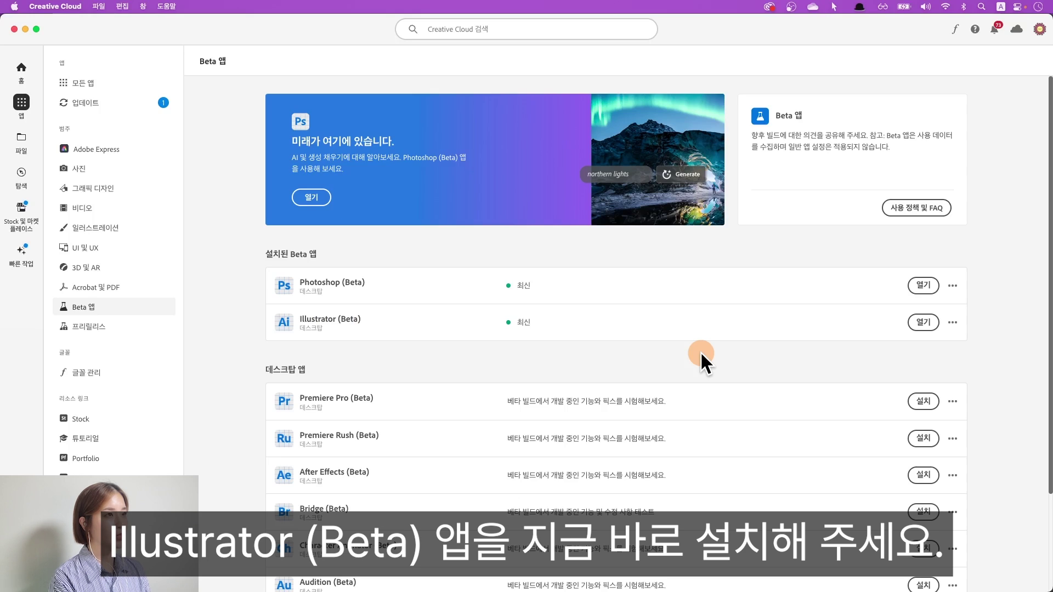
left_click(924, 323)
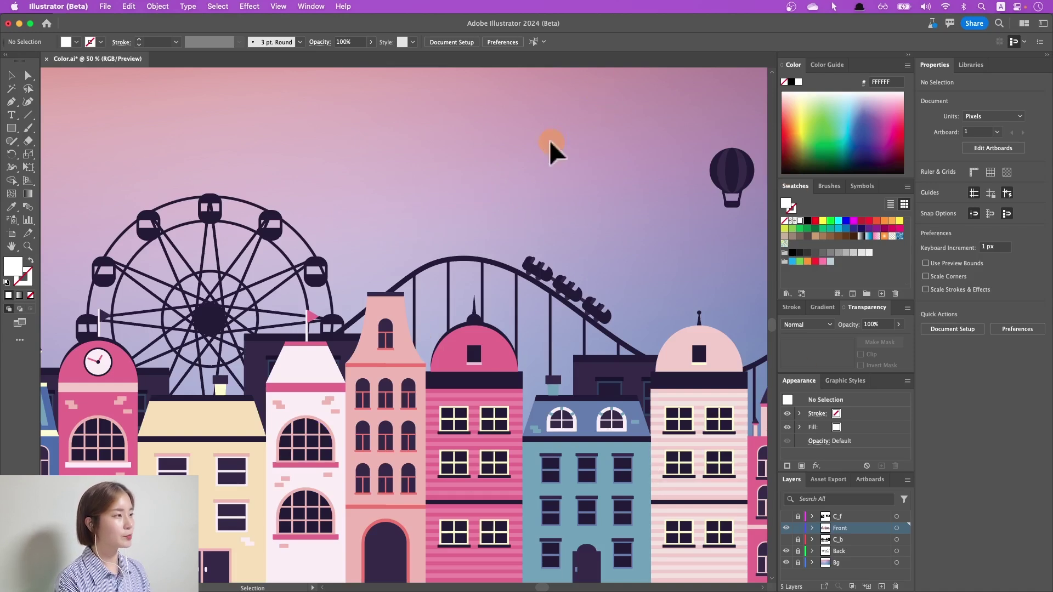
Select the front buildings group and open Recolor's Generative Recolor tab
left_click(12, 75)
left_click(423, 339)
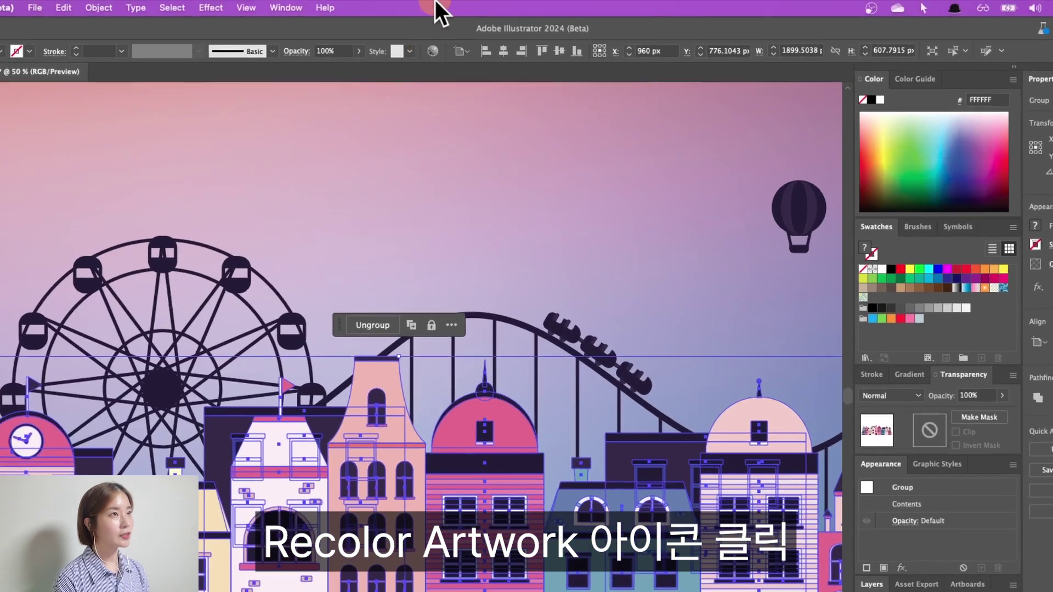
left_click(432, 51)
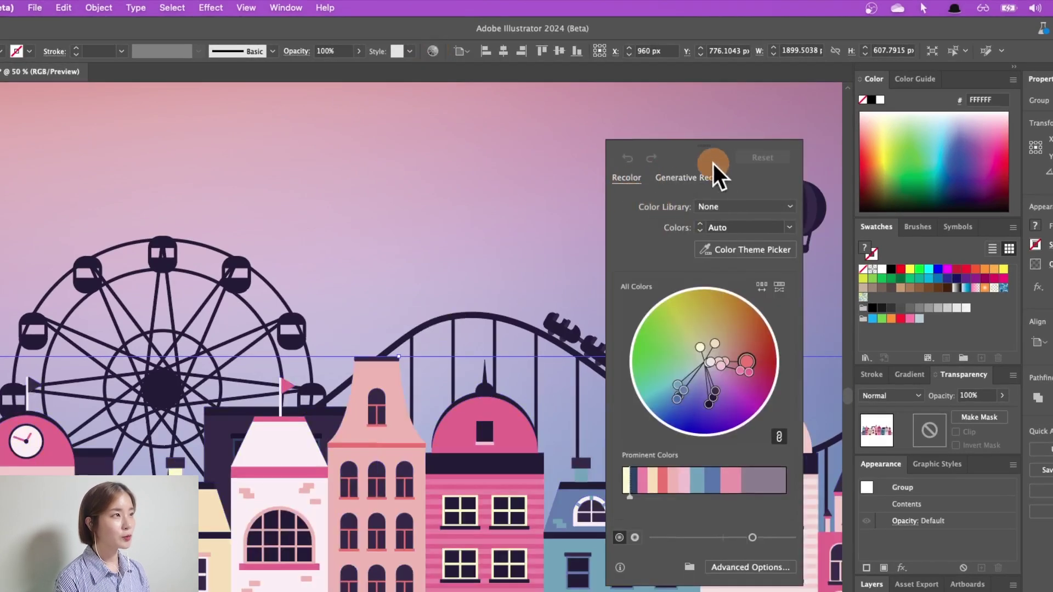
left_click(675, 177)
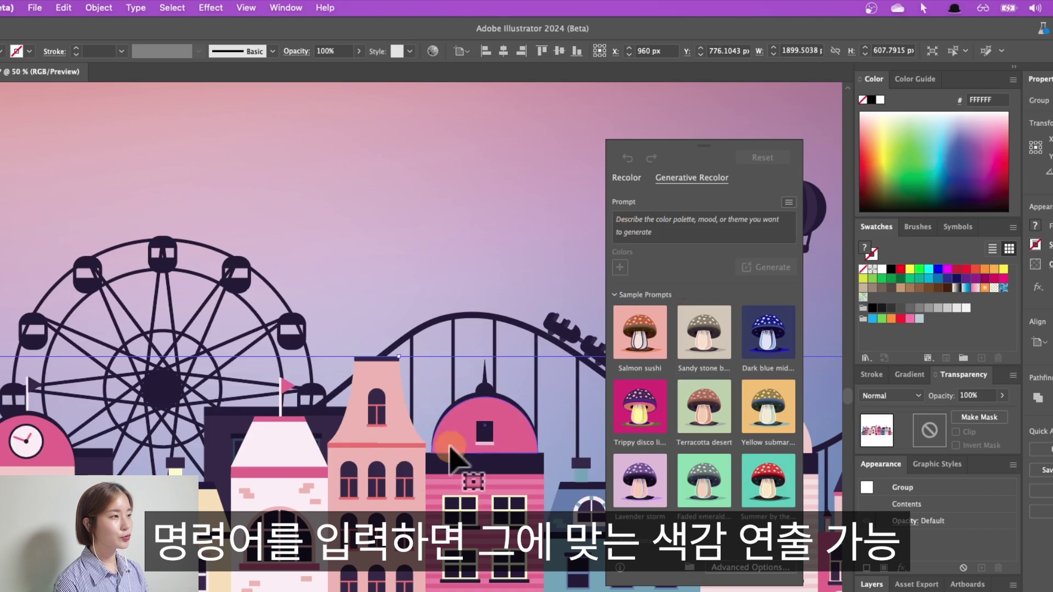
Generate colour variations from the prompt 'summer vacation'
left_click(670, 223)
type("summer vacation")
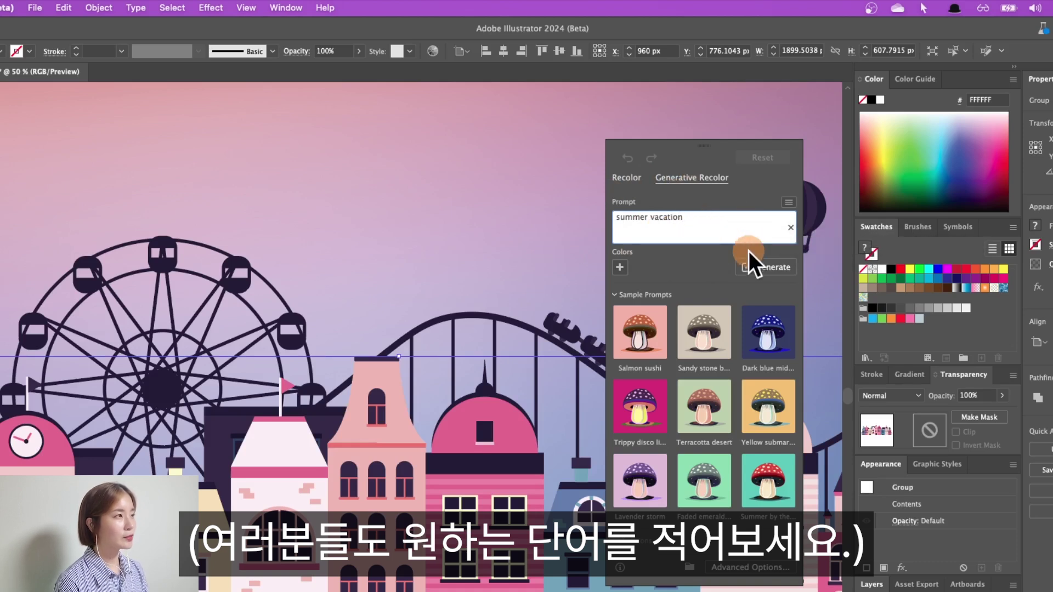
left_click(772, 268)
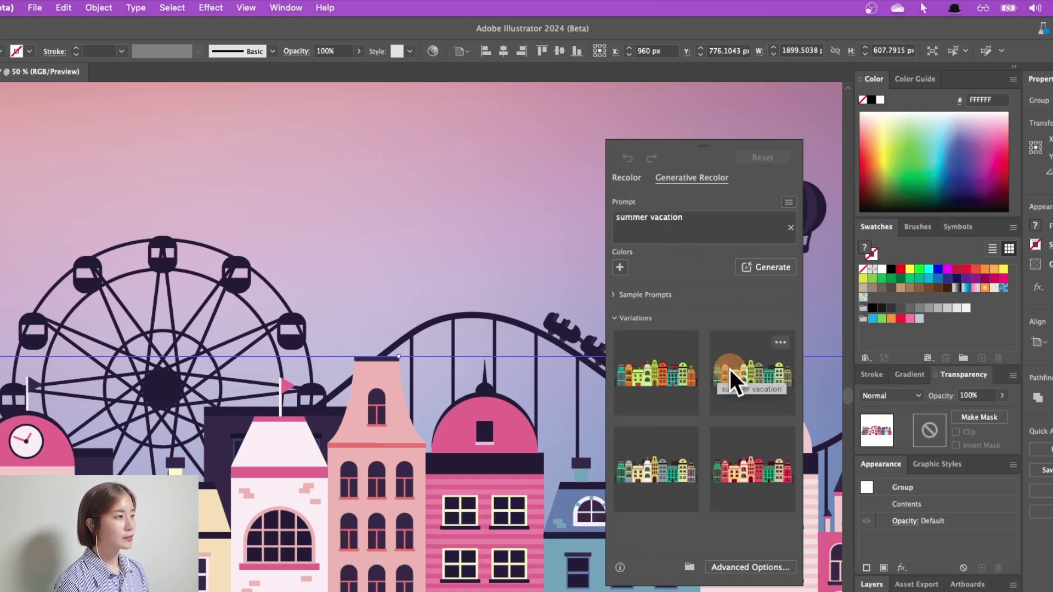
mouse_move(694, 386)
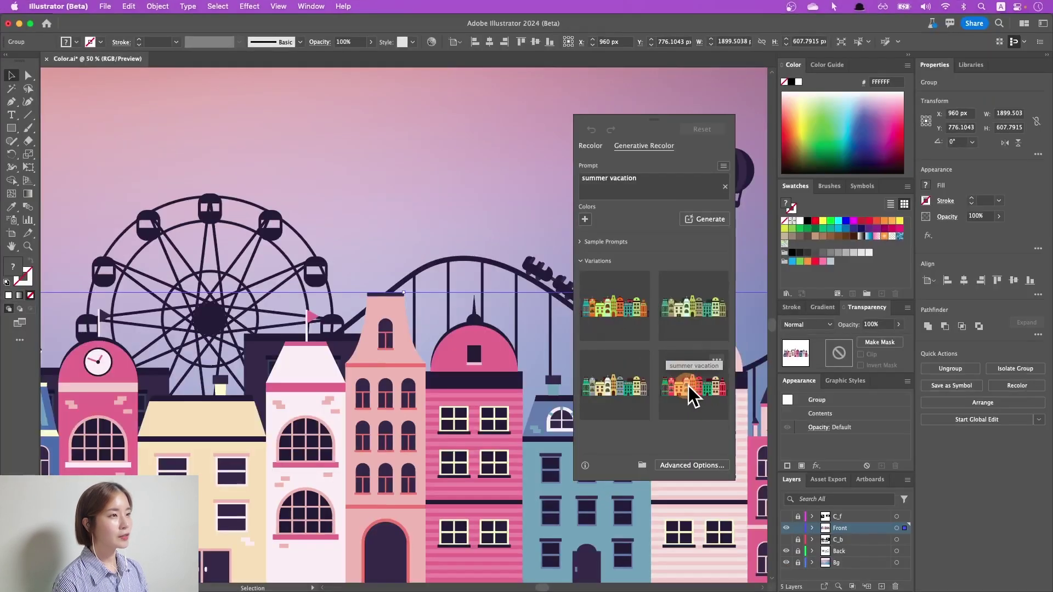
Compare the generated variations and apply the red and pink one
left_click(705, 398)
left_click(638, 319)
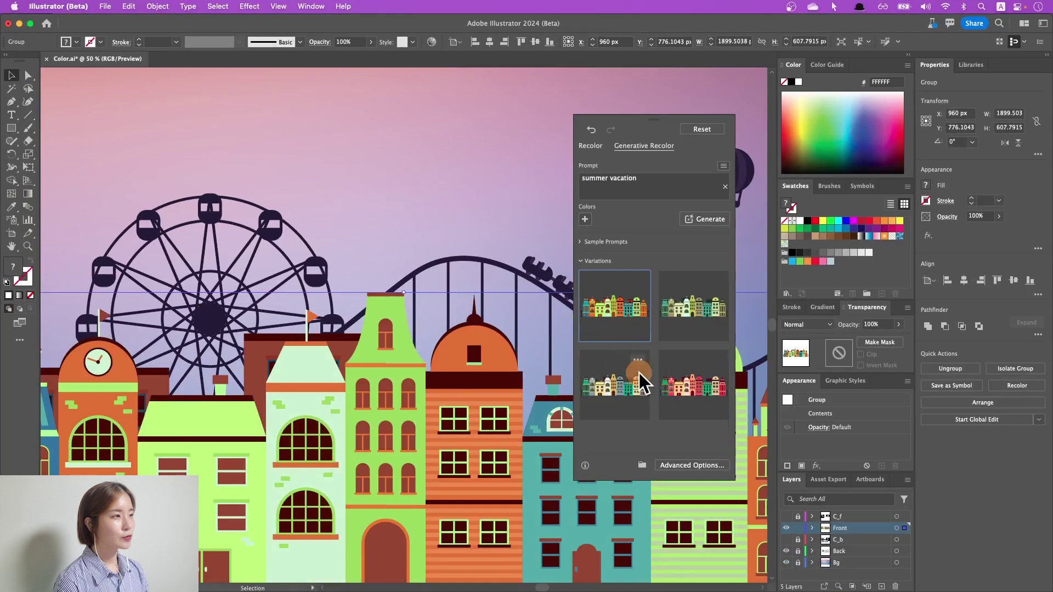
left_click(678, 306)
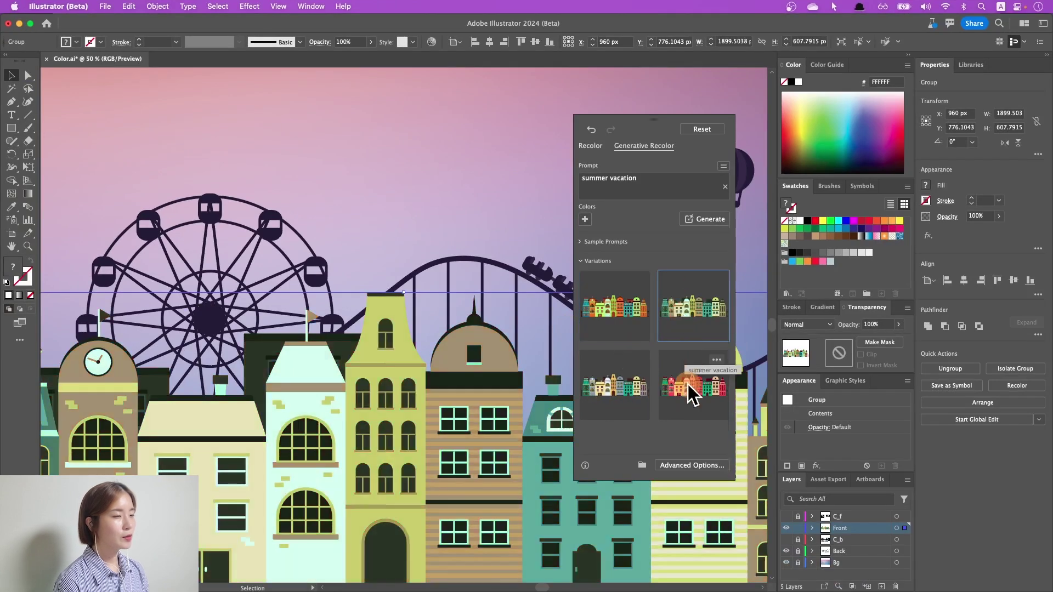
left_click(687, 381)
left_click(555, 421)
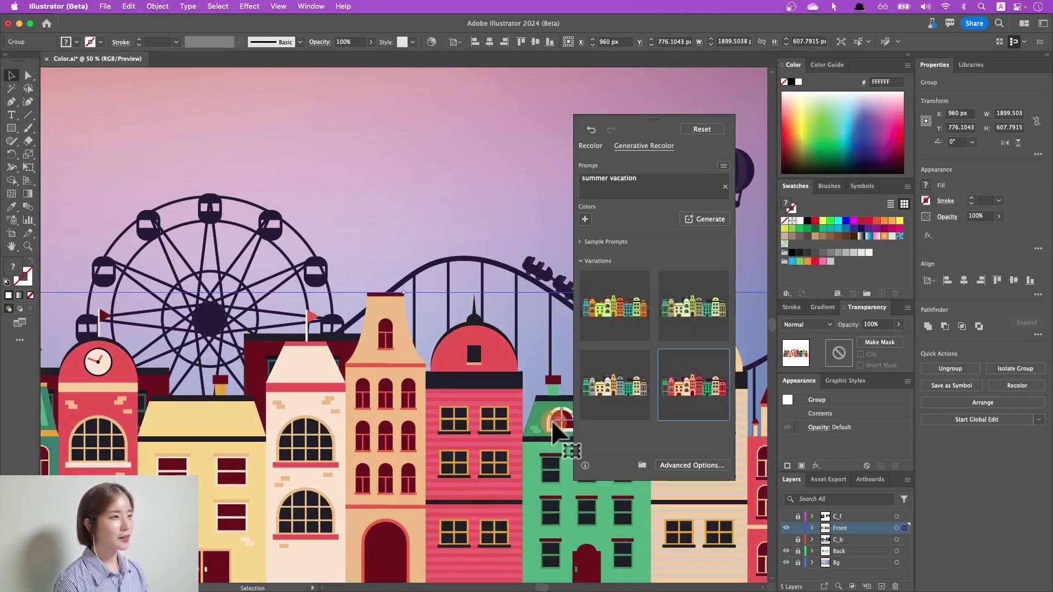
left_click(606, 242)
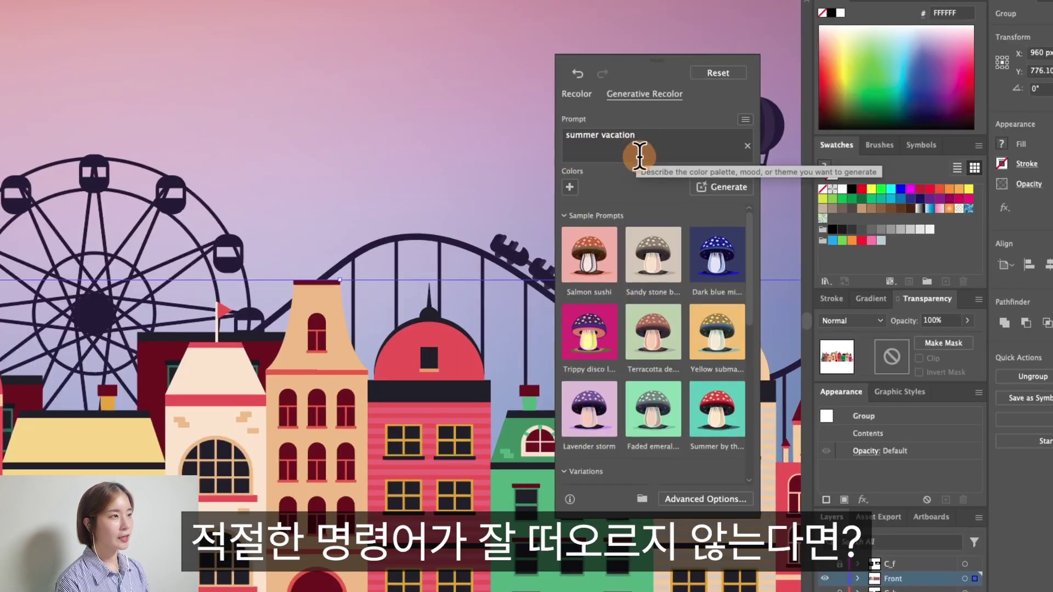
Apply the bottom-right 'Trippy disco lights' variation, then mute its harmony colours on the colour wheel
left_click(600, 332)
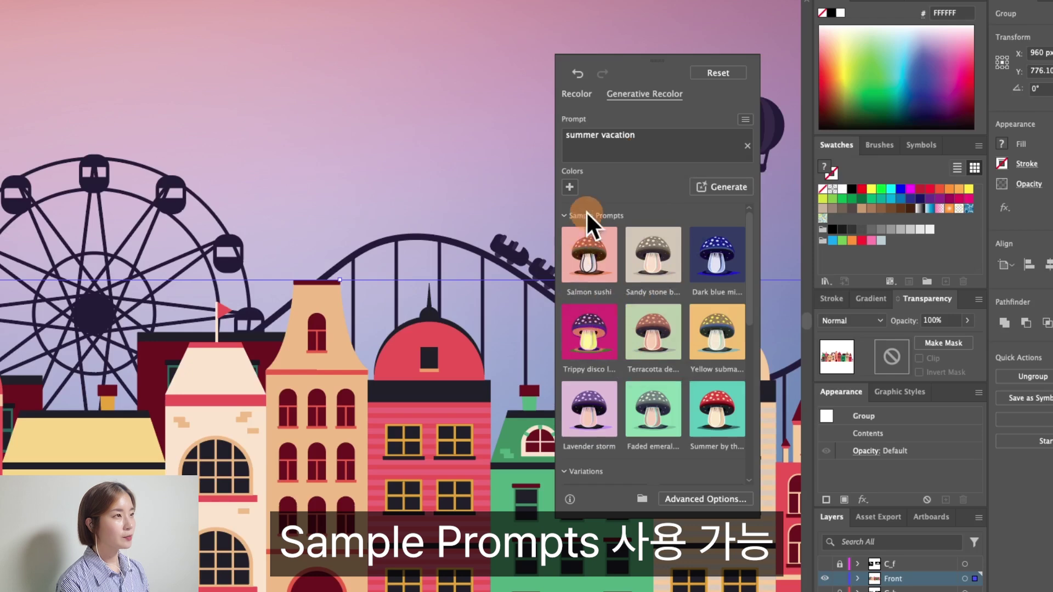
left_click(592, 333)
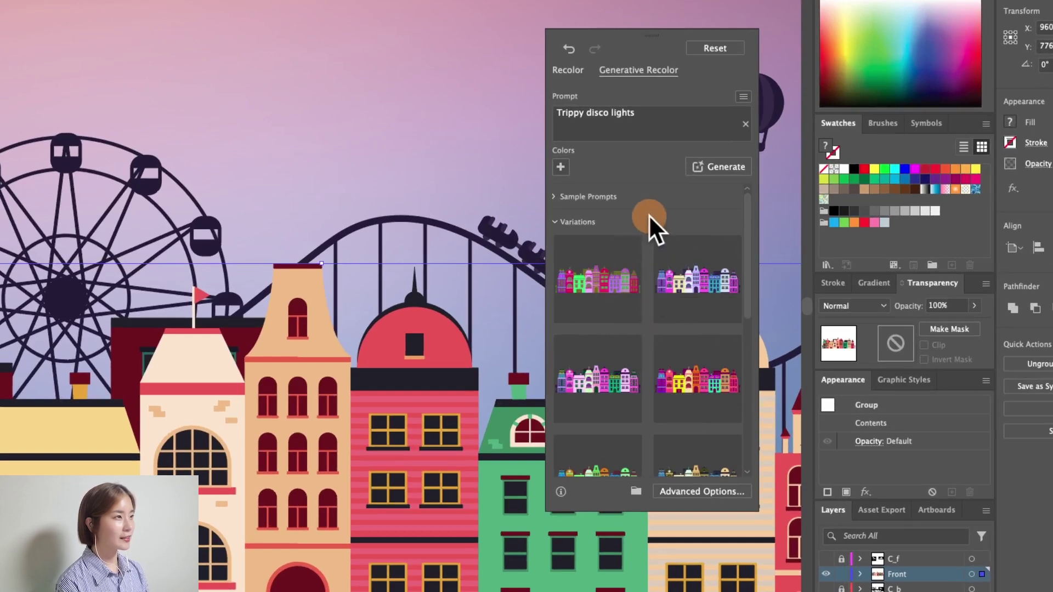
left_click(698, 400)
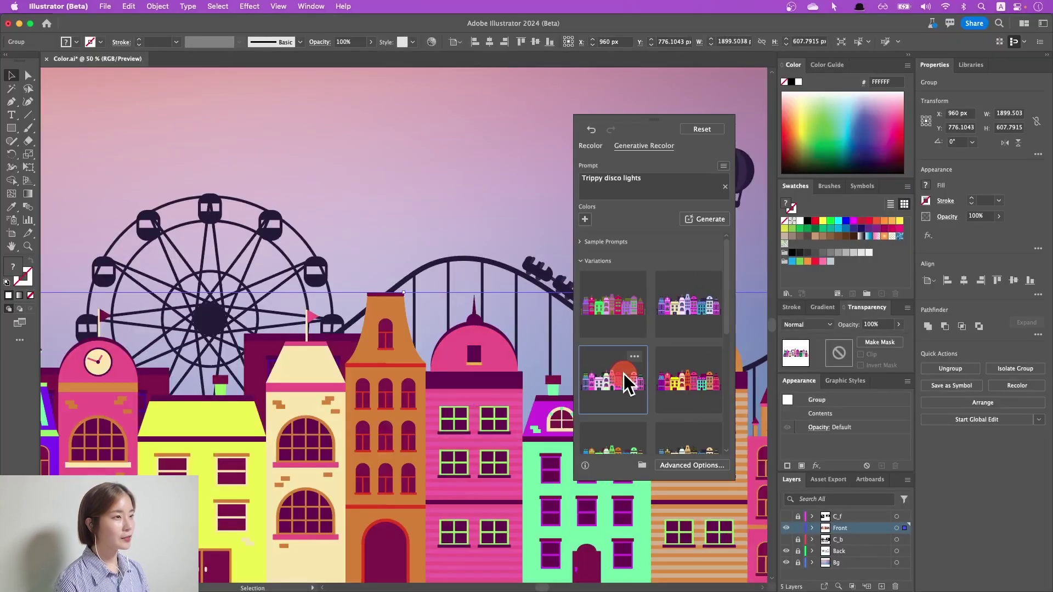
left_click(612, 371)
left_click(620, 311)
left_click(683, 307)
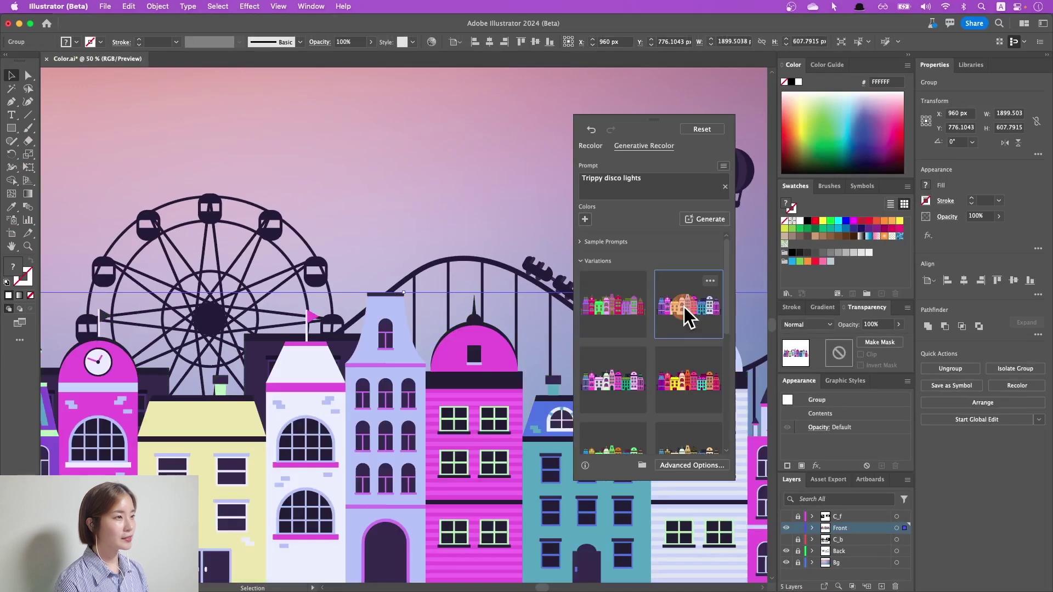
left_click(689, 391)
left_click(591, 146)
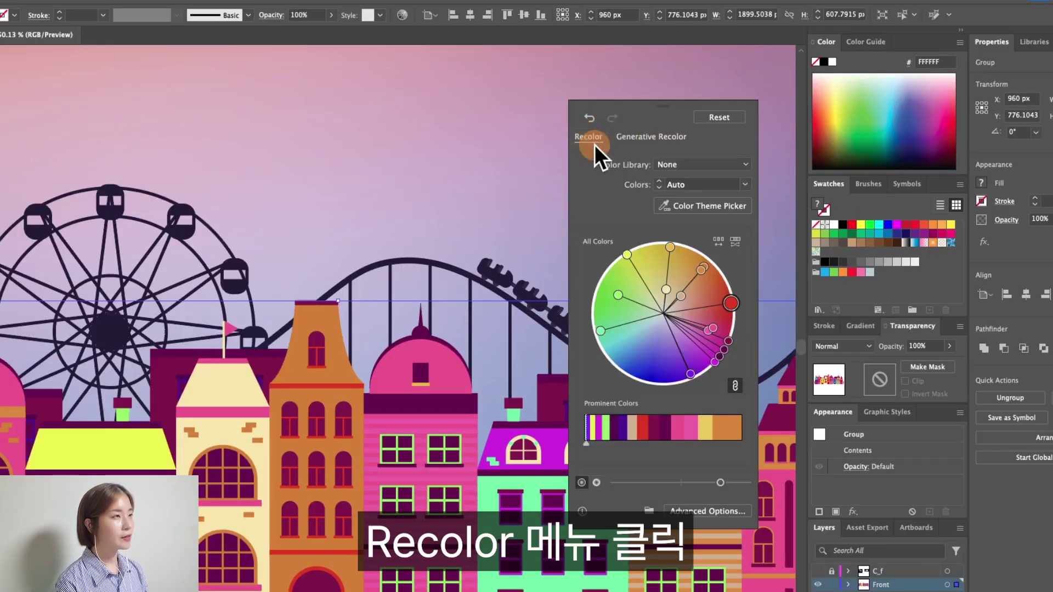
left_click_drag(731, 302, 702, 312)
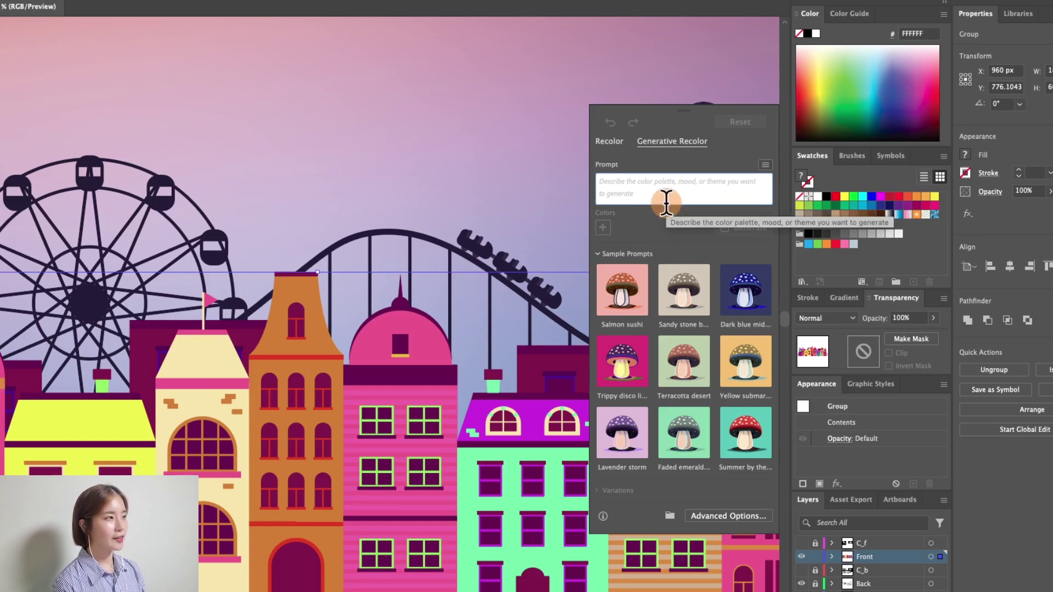
left_click(669, 172)
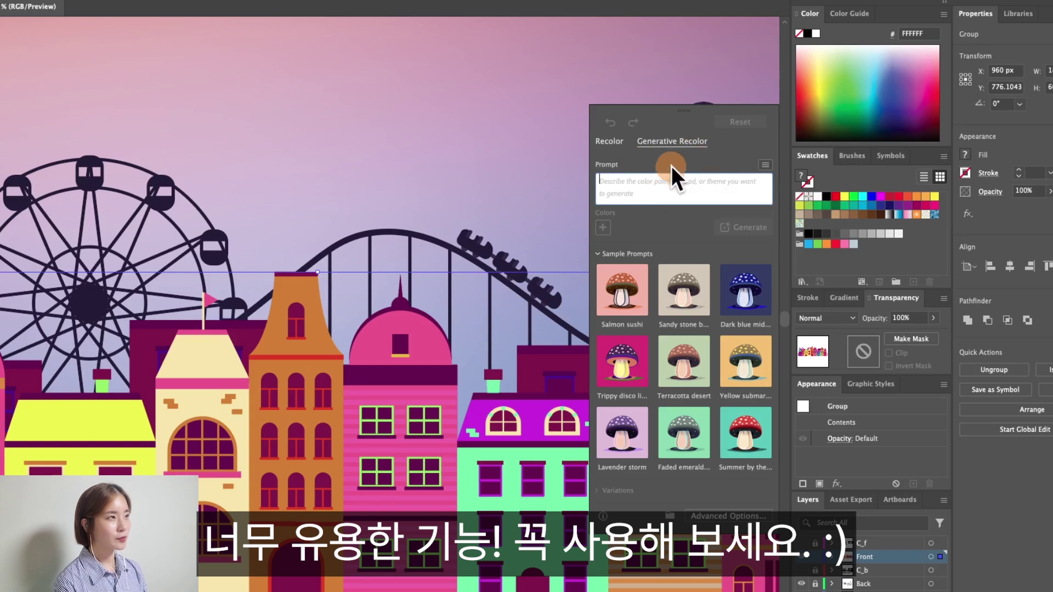